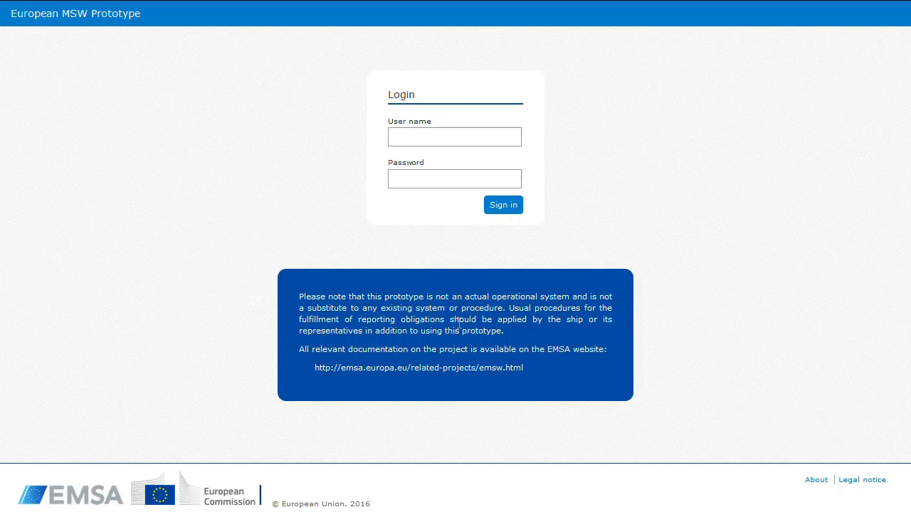
Open the EMSA project website linked from the login page, review the single window overview, and return to the login page
left_click(470, 368)
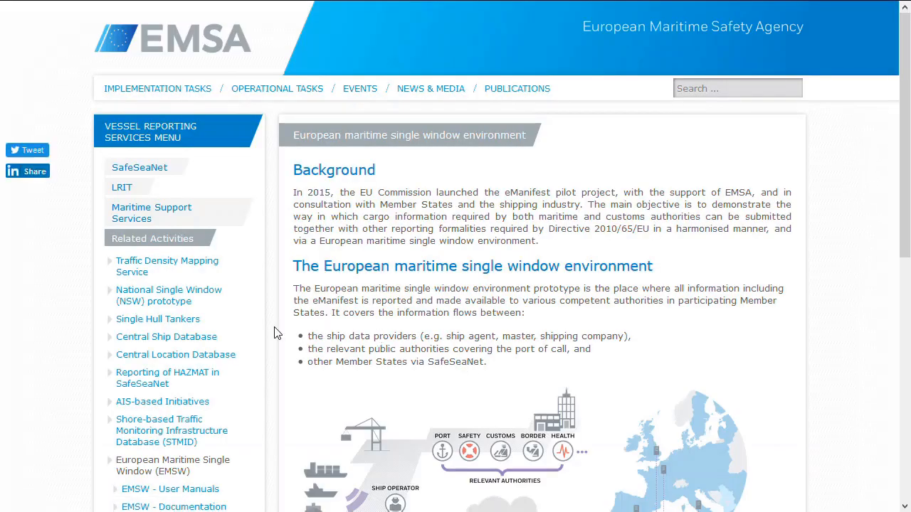
scroll(242, 295, "down", 3)
scroll(266, 286, "up", 3)
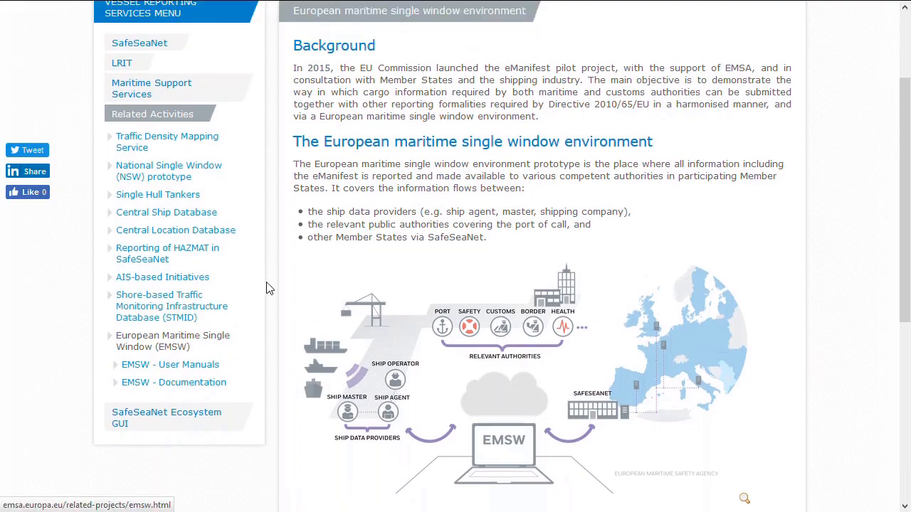
scroll(373, 472, "down", 3)
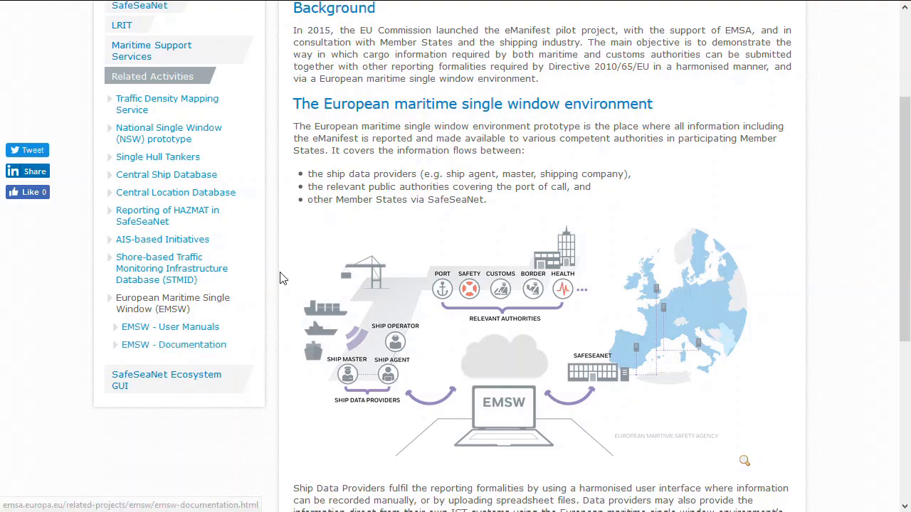
scroll(282, 278, "up", 3)
mouse_move(69, 1)
left_click(105, 9)
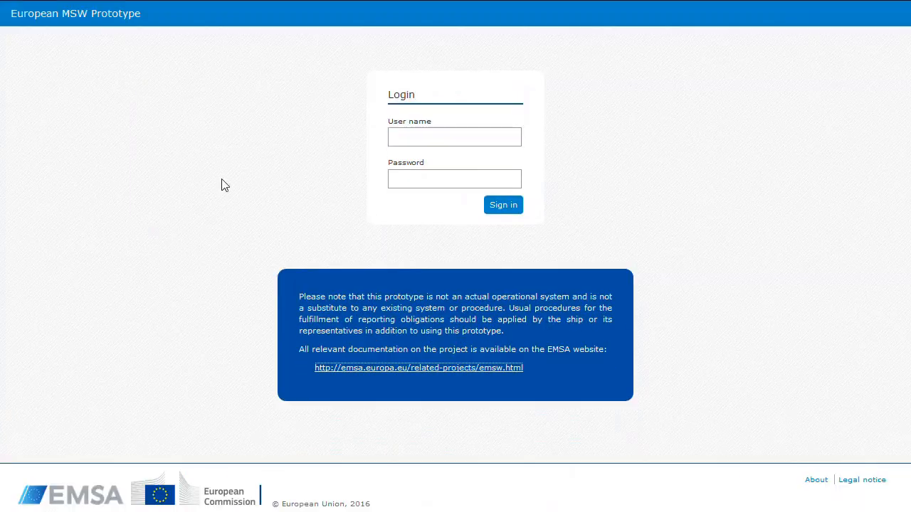
Sign in with the saved user name and password of the Spanish administrator account
left_click(423, 136)
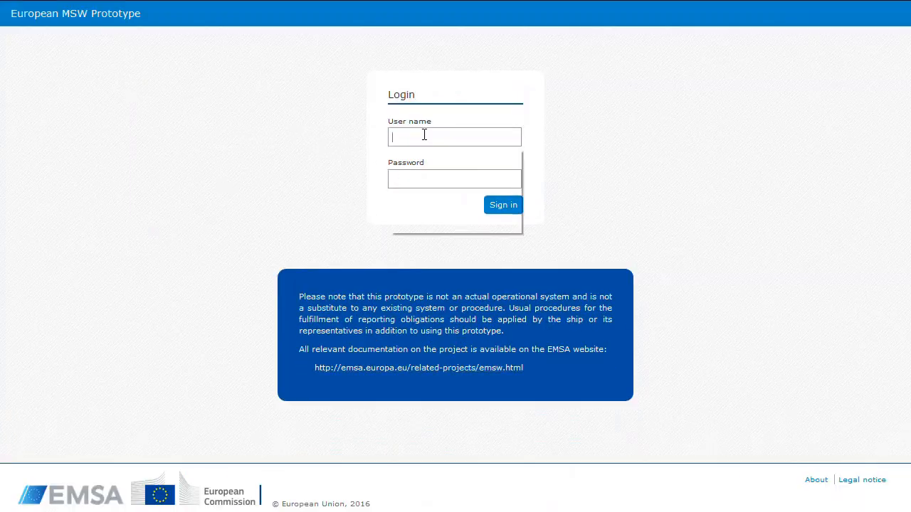
left_click_drag(514, 185, 484, 222)
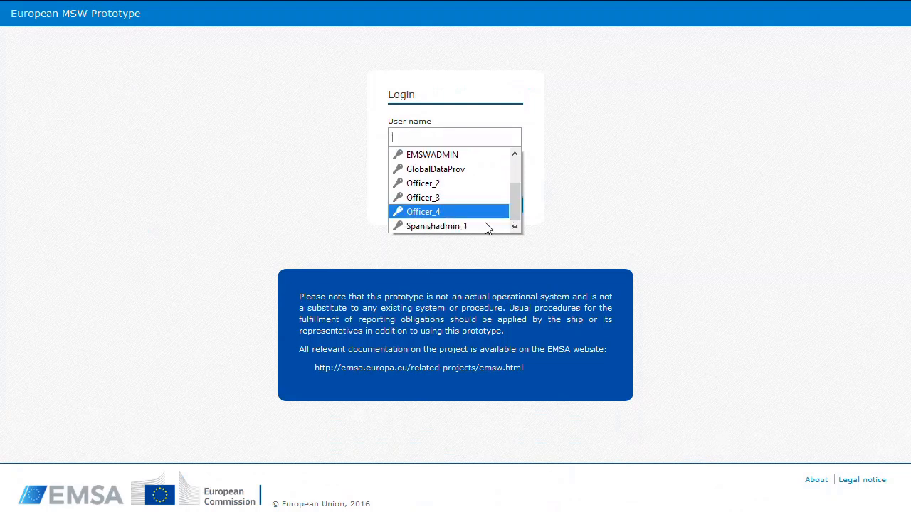
left_click(484, 225)
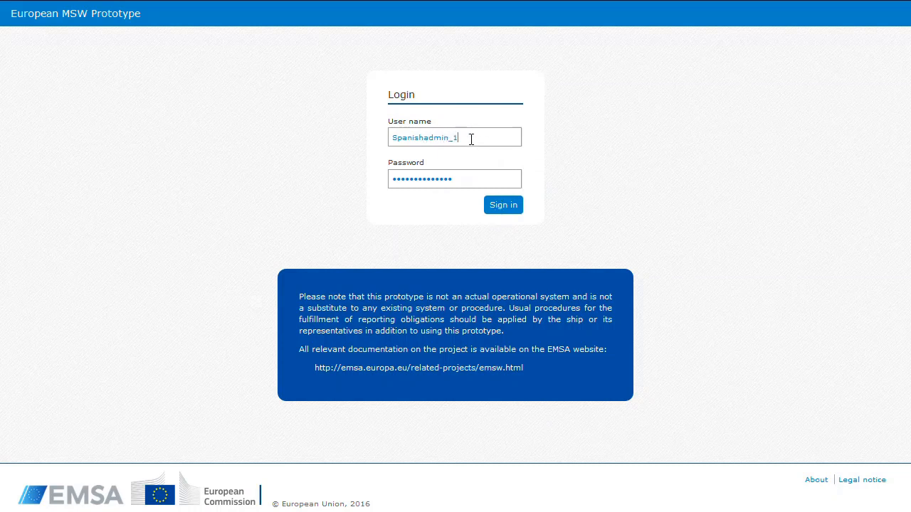
left_click(503, 207)
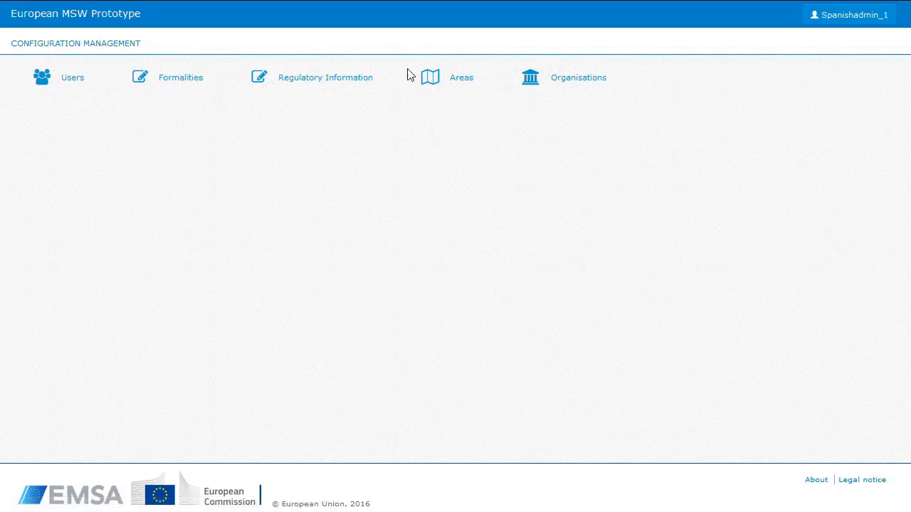
Start creating a new area and name it "area test"
left_click(468, 80)
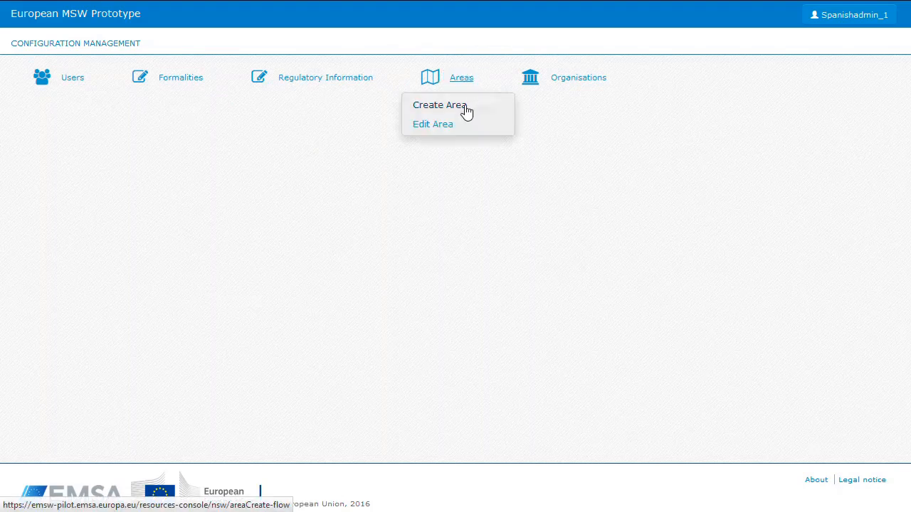
left_click(453, 107)
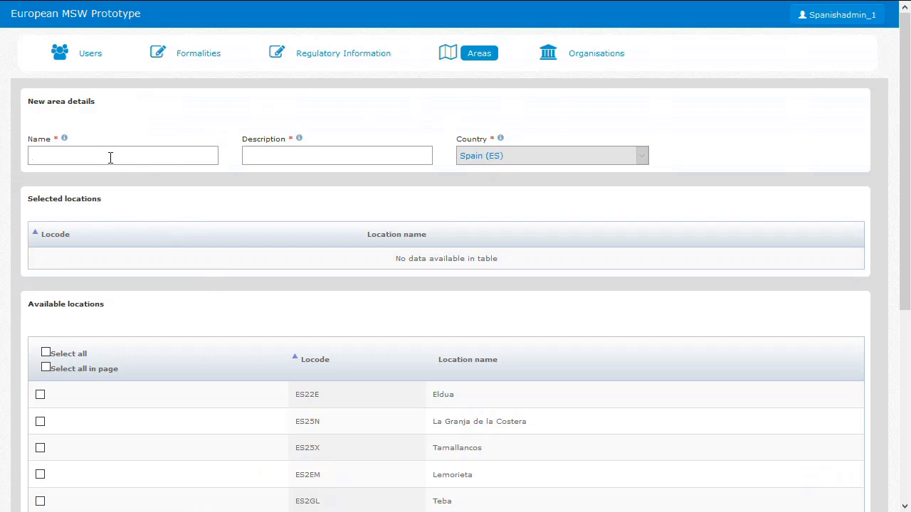
type("area test")
Set the new area's description to "test area for demonstration"
key("Tab")
type("test are a for demonstarinion")
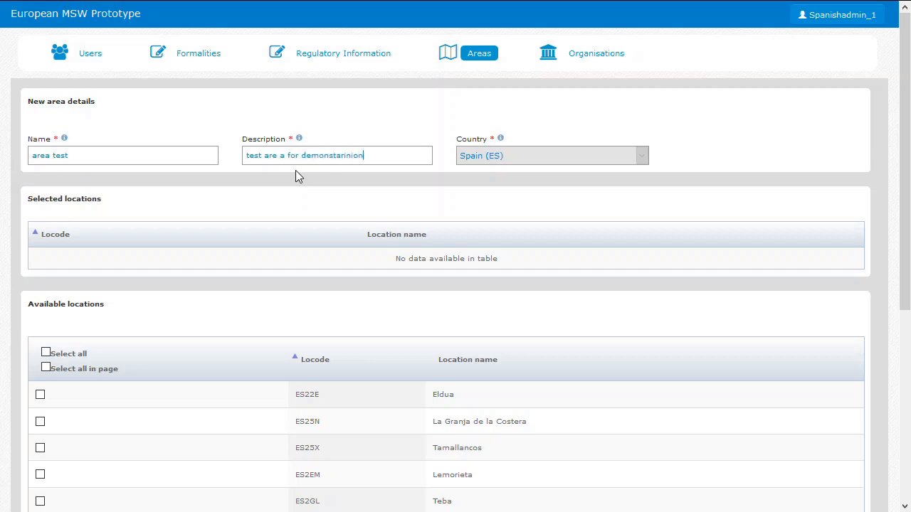
key("BackSpace")
key("BackSpace")
key("BackSpace")
key("BackSpace")
key("BackSpace")
key("BackSpace")
key("BackSpace")
type("ration")
left_click(285, 155)
key("BackSpace")
key("BackSpace")
type("a")
Add the locations Eldua (ES22E) and La Granja de la Costera (ES25N) to the area and save it
left_click(41, 396)
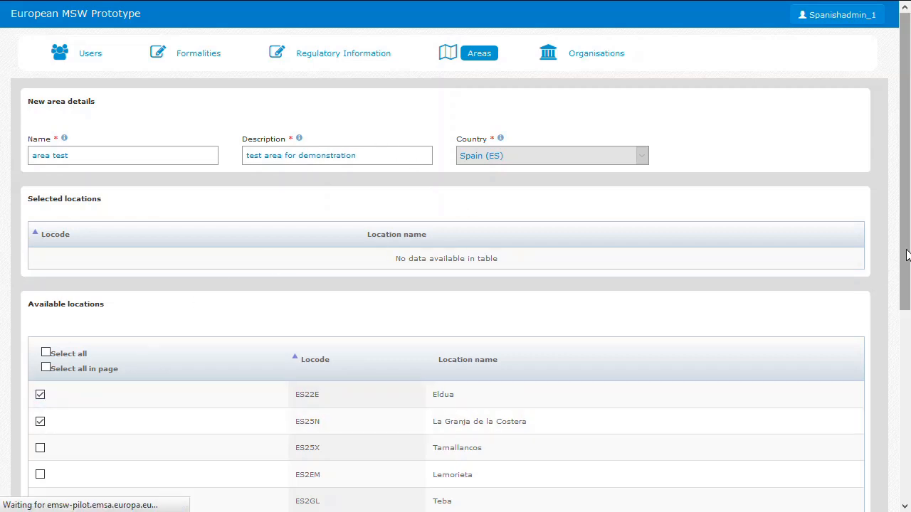
scroll(906, 275, "down", 1)
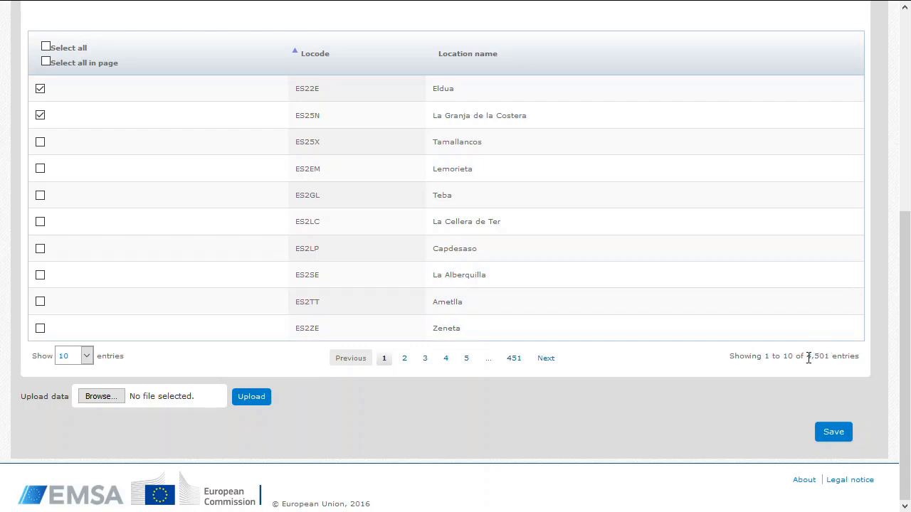
left_click_drag(905, 320, 908, 339)
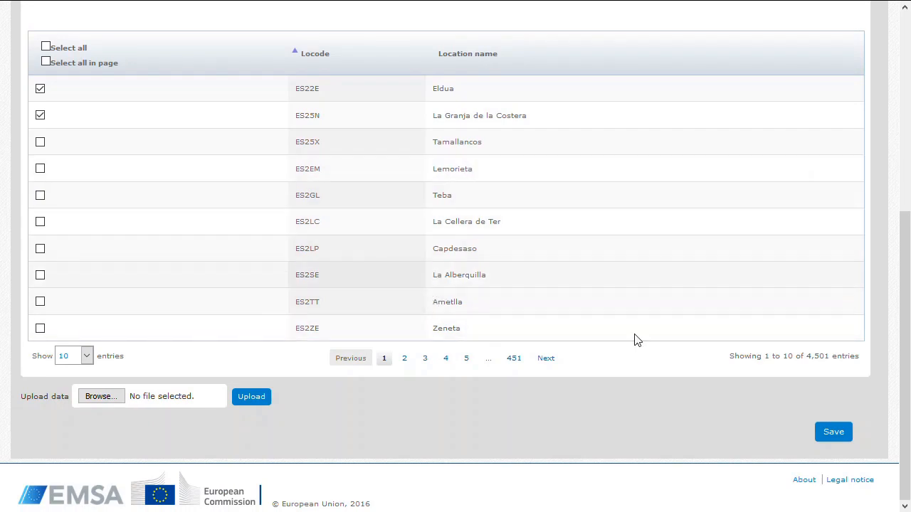
left_click(833, 434)
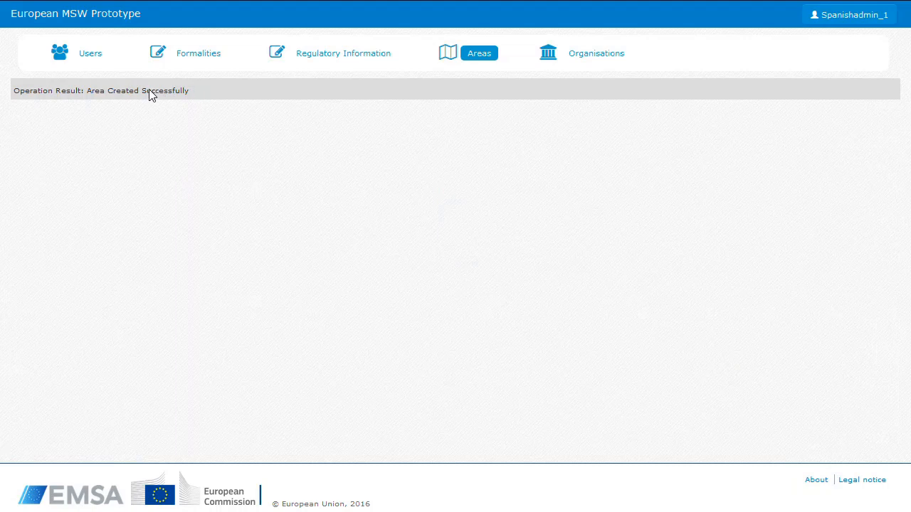
Start creating a new organisation and name it "test organization1"
left_click(590, 64)
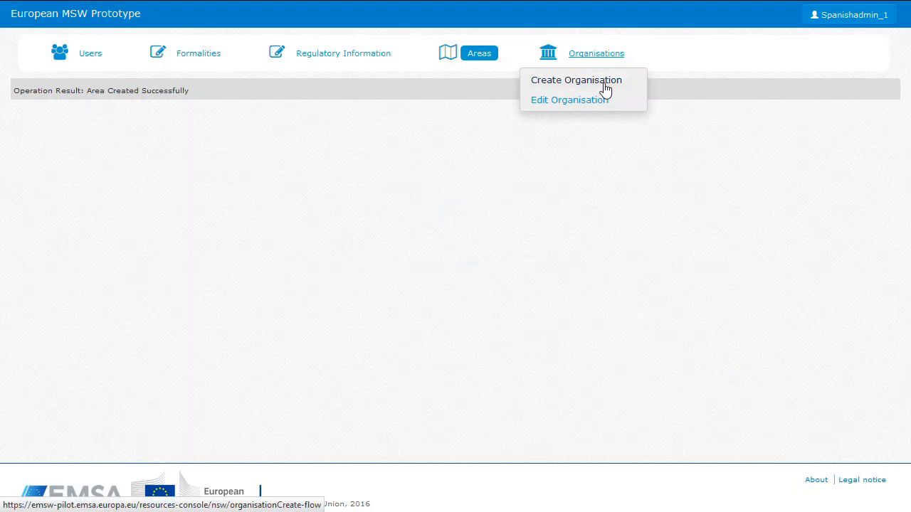
left_click(603, 88)
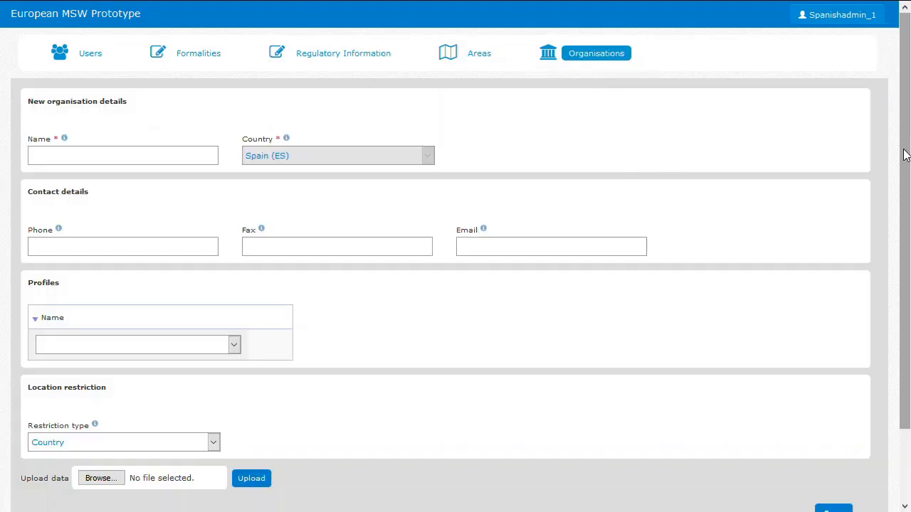
mouse_move(903, 149)
left_mouse_down()
mouse_move(903, 163)
mouse_move(901, 140)
left_mouse_up()
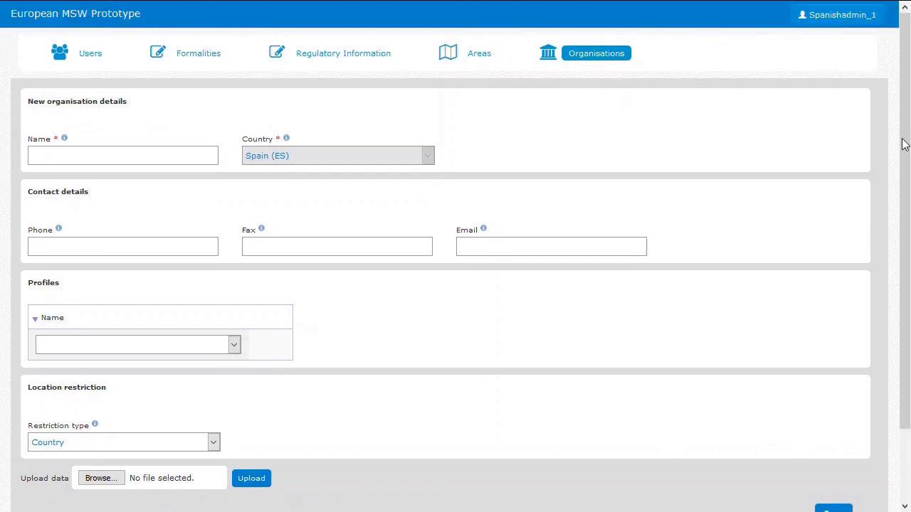
left_click(83, 155)
type("test")
type(" organiz")
type("ation")
type("1")
type("+")
Fill in the organisation's phone, fax and email, and assign it the Border control authority profile
left_click(98, 260)
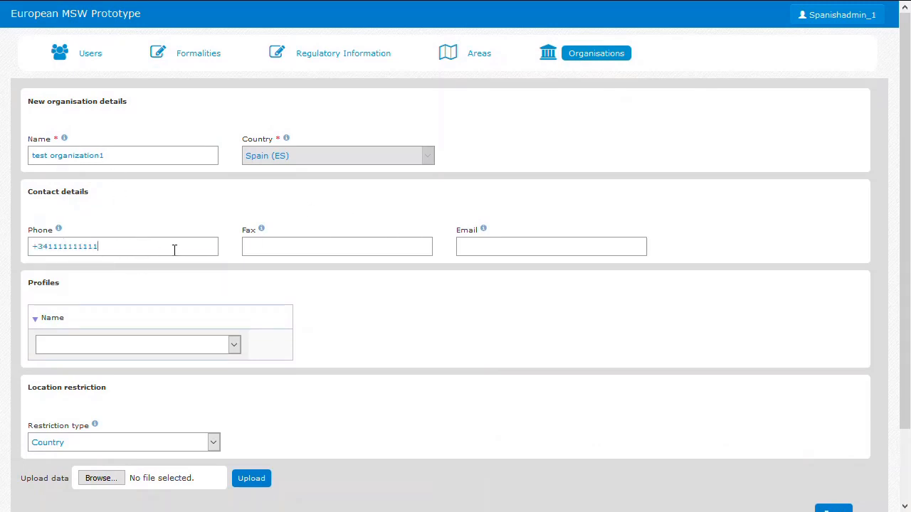
left_click(297, 247)
type("+")
left_click(359, 263)
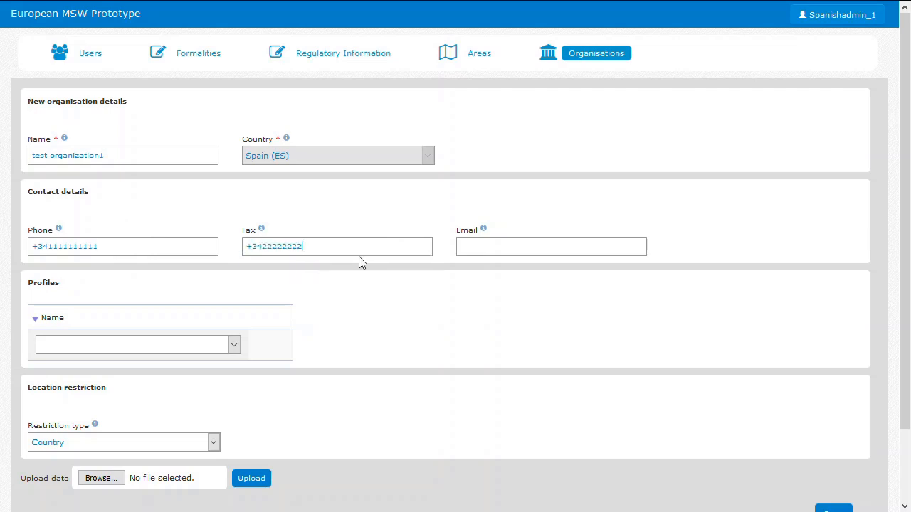
type("m")
left_click(483, 260)
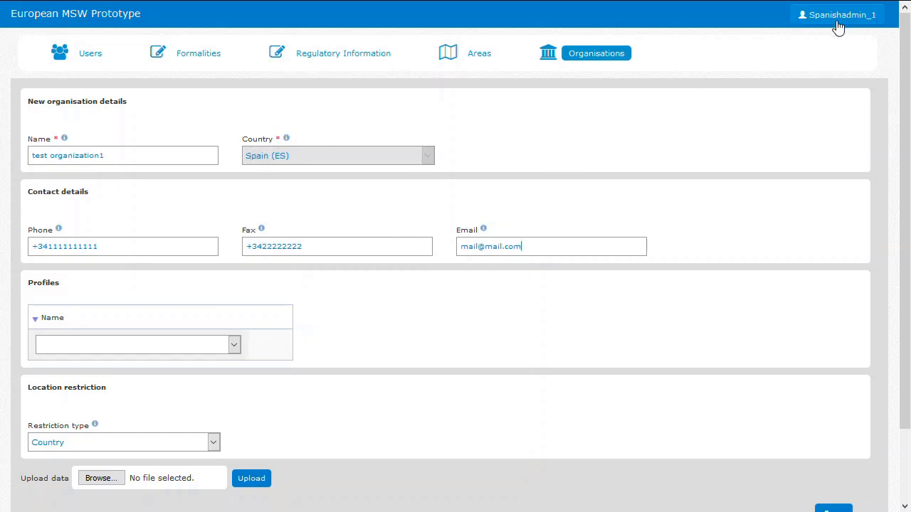
left_click(233, 348)
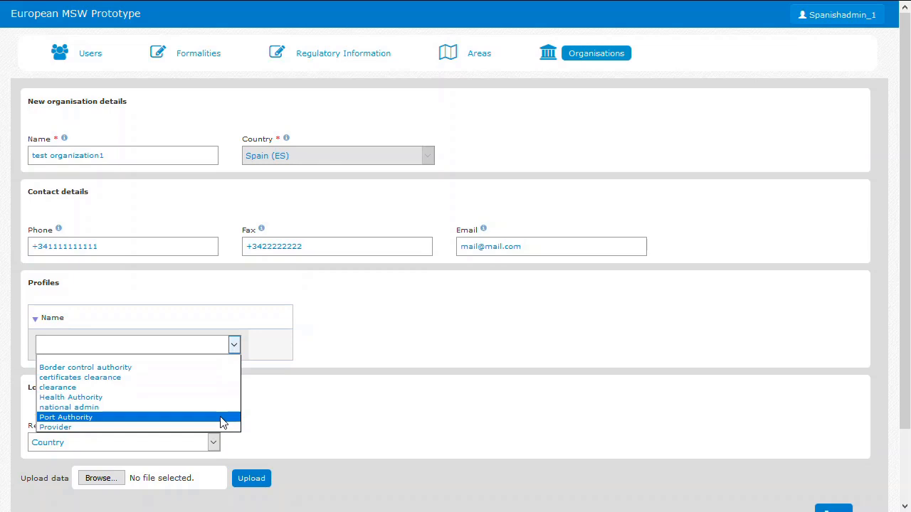
left_click(89, 369)
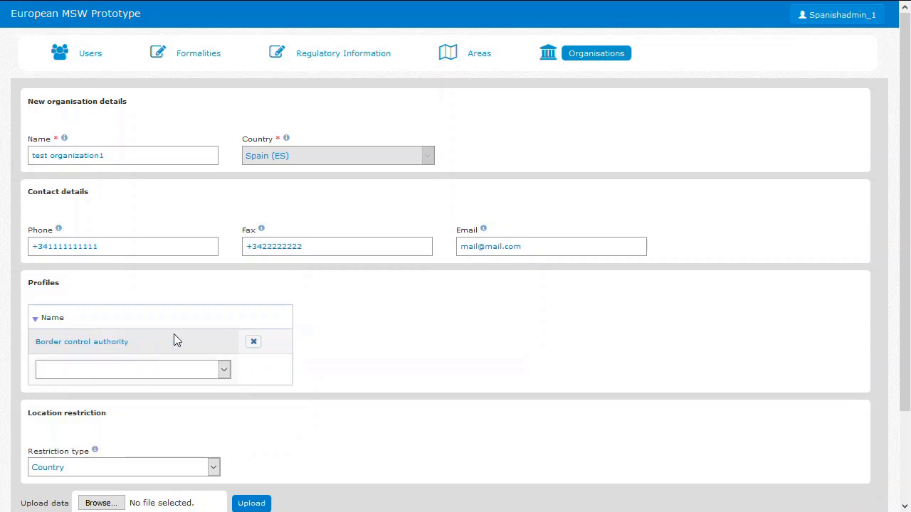
Restrict the organisation by Location, with Barcelona(ESBCN) as the restriction value
left_click(214, 469)
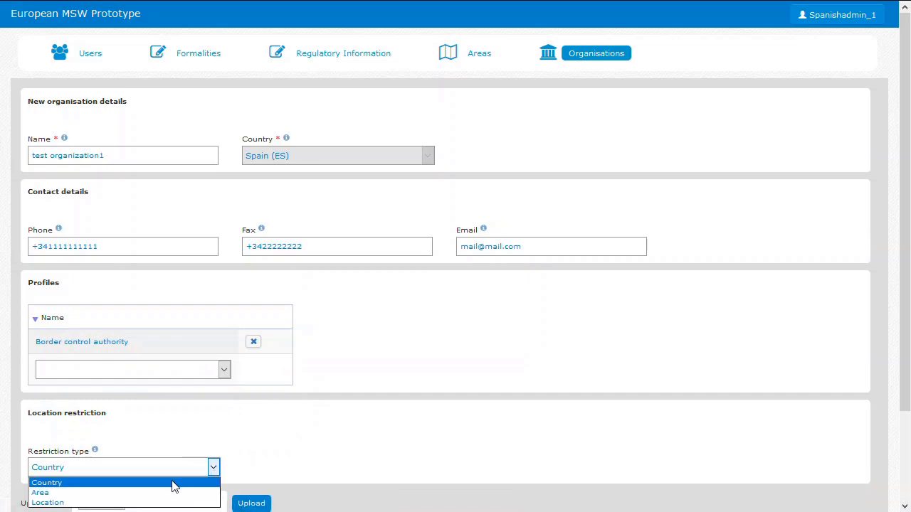
left_click(72, 502)
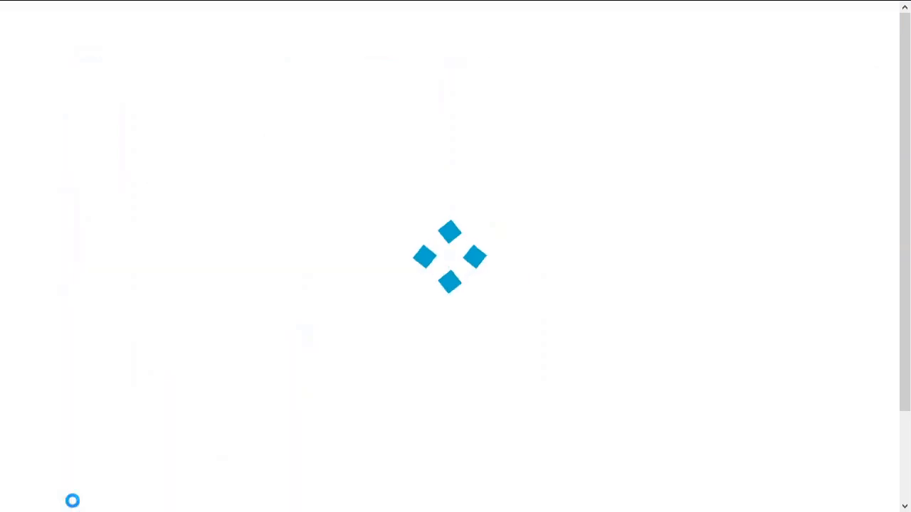
left_click(296, 468)
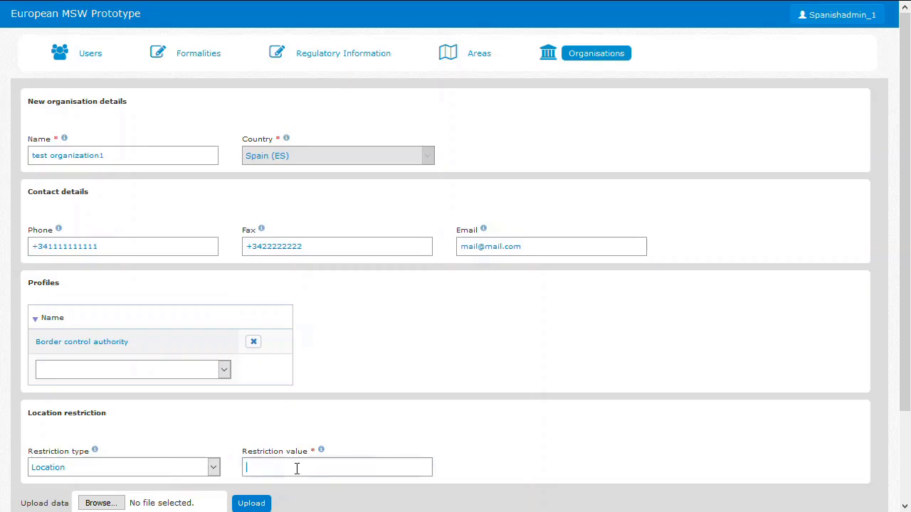
type("barcelona")
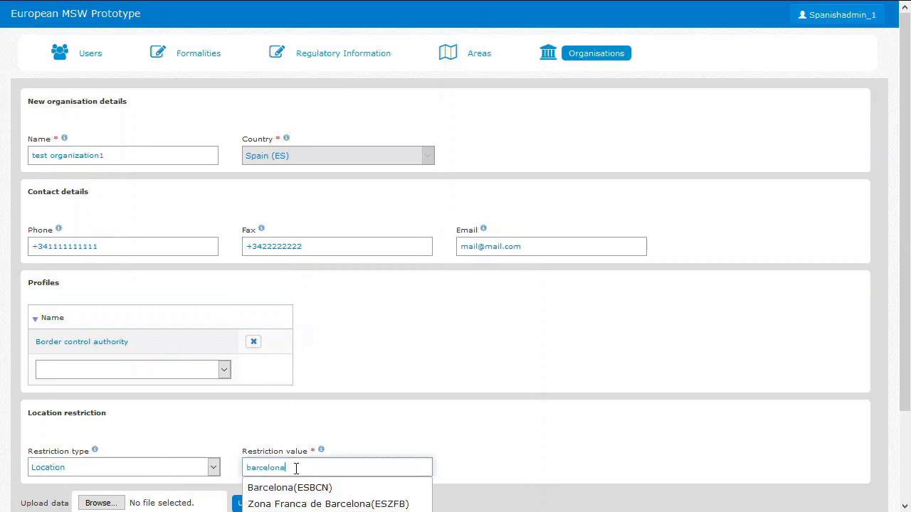
left_click(288, 489)
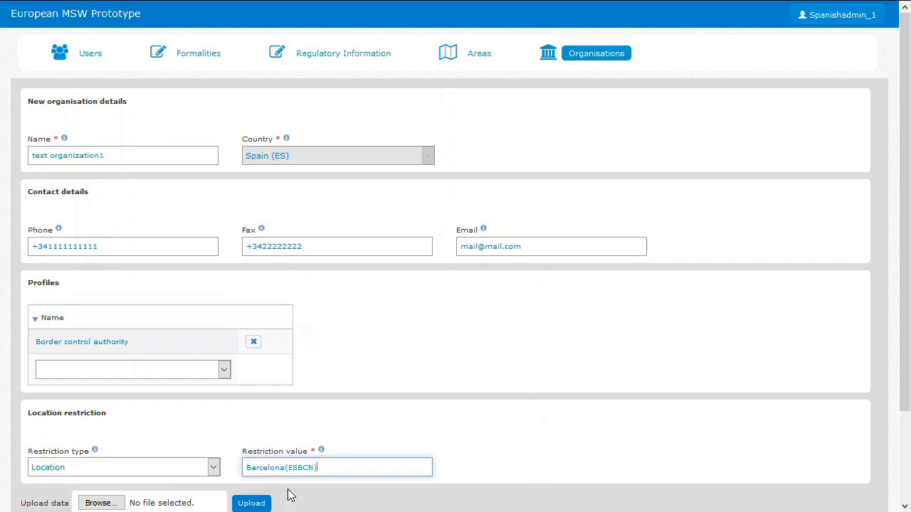
Replace the organisation's restriction value with the location Valencia(ESVLC)
left_click_drag(340, 468, 187, 460)
type("esvlc")
left_click(278, 489)
Set the organisation's restriction type to Area with the value "area test - test area for demonstration", and save the organisation
left_click(213, 469)
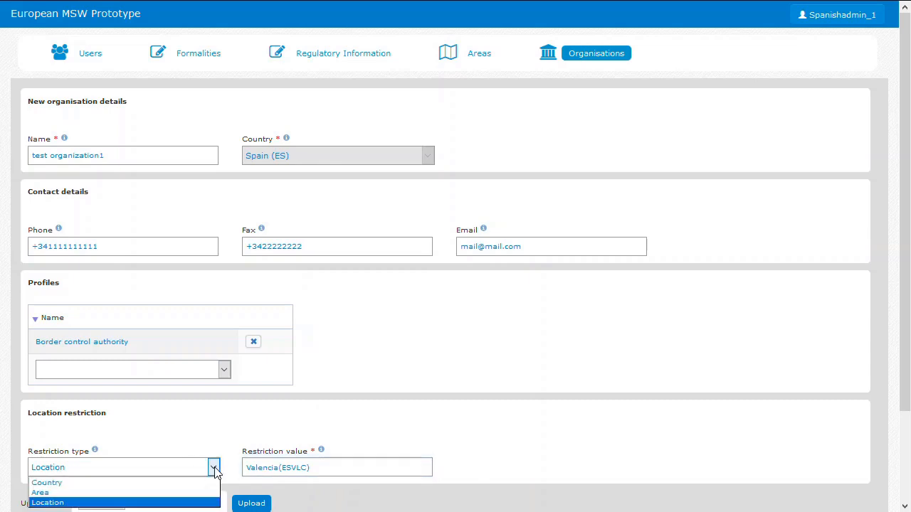
left_click(139, 492)
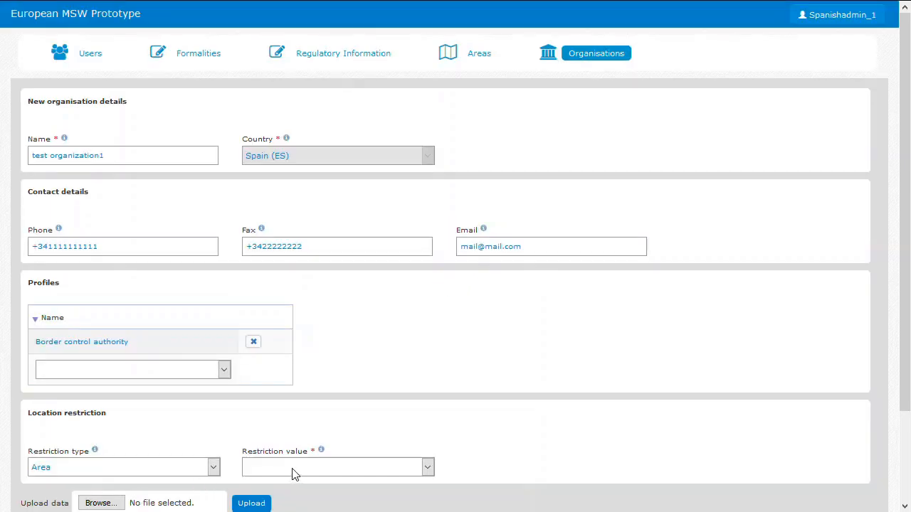
left_click(306, 470)
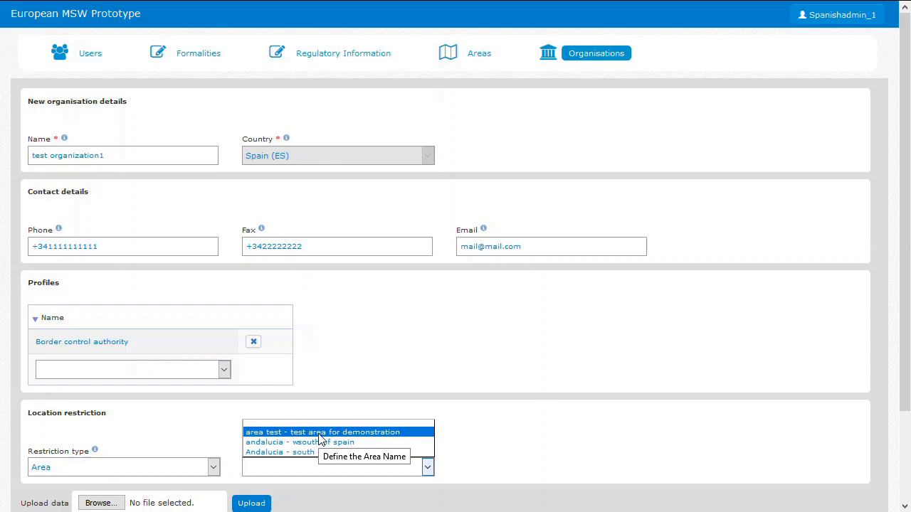
left_click(294, 433)
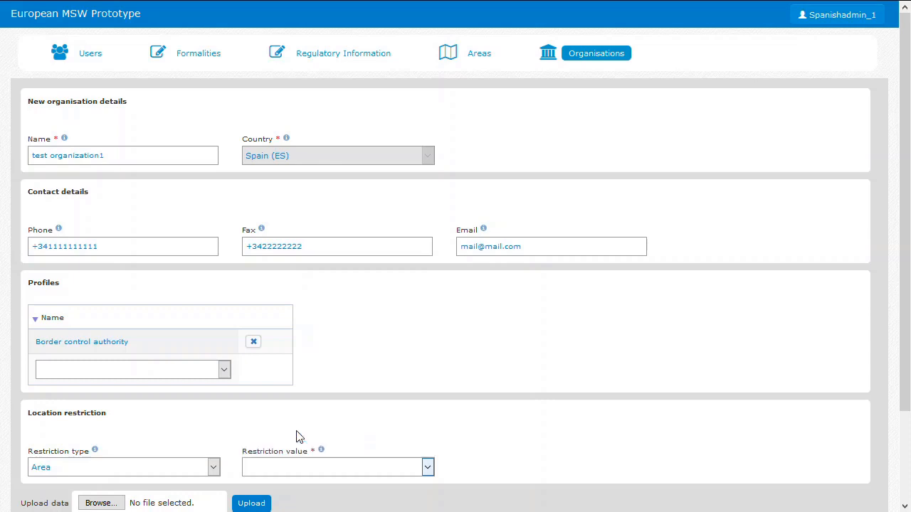
scroll(471, 421, "down", 2)
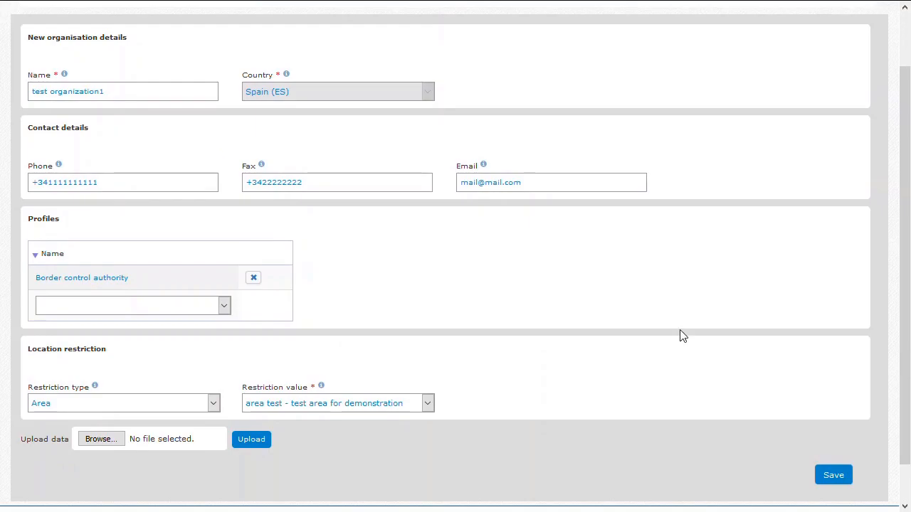
left_click(839, 478)
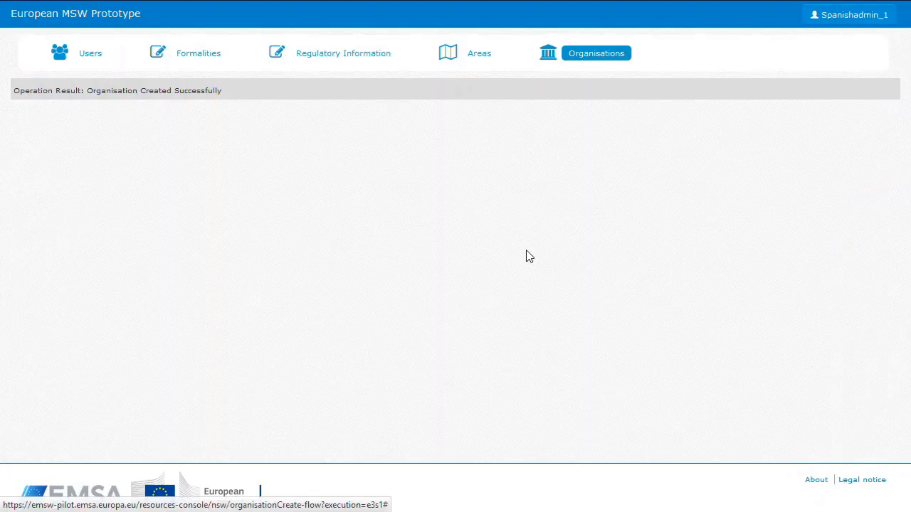
Start creating a new user and set its UniqueId to Bordercontrol_1
left_click(89, 61)
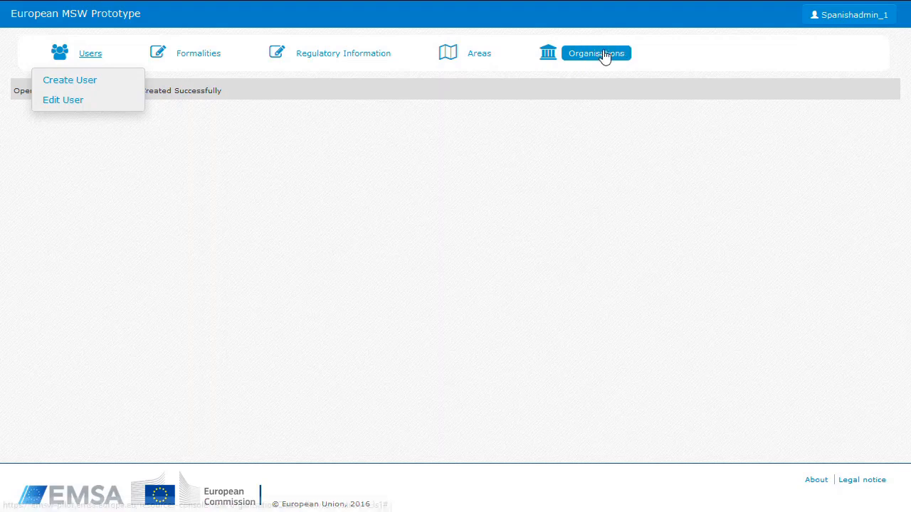
left_click(83, 80)
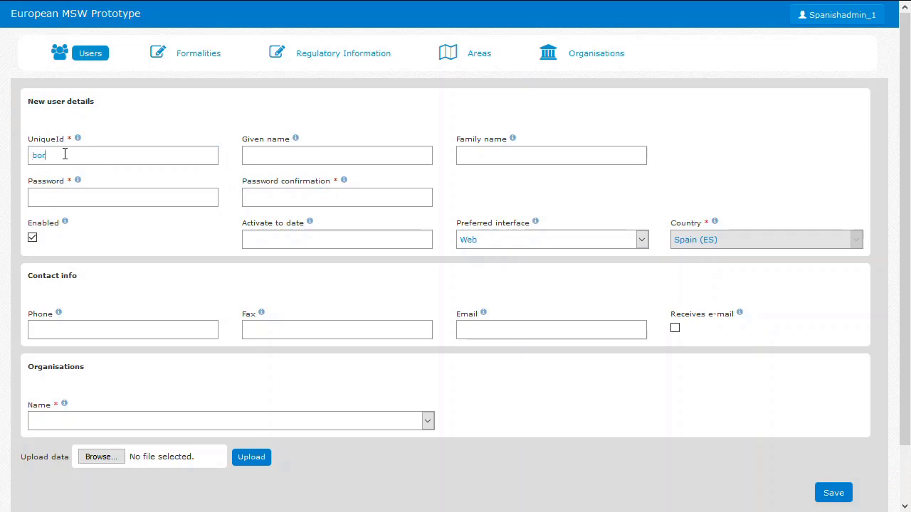
type("control_1")
left_click_drag(119, 160, 16, 158)
left_click(36, 158)
key("BackSpace")
type("B")
Enter the account password for the new user and repeat it as the password confirmation
left_click_drag(96, 154, 17, 155)
left_click(49, 195)
key("ctrl+v")
left_click(268, 199)
key("ctrl+v")
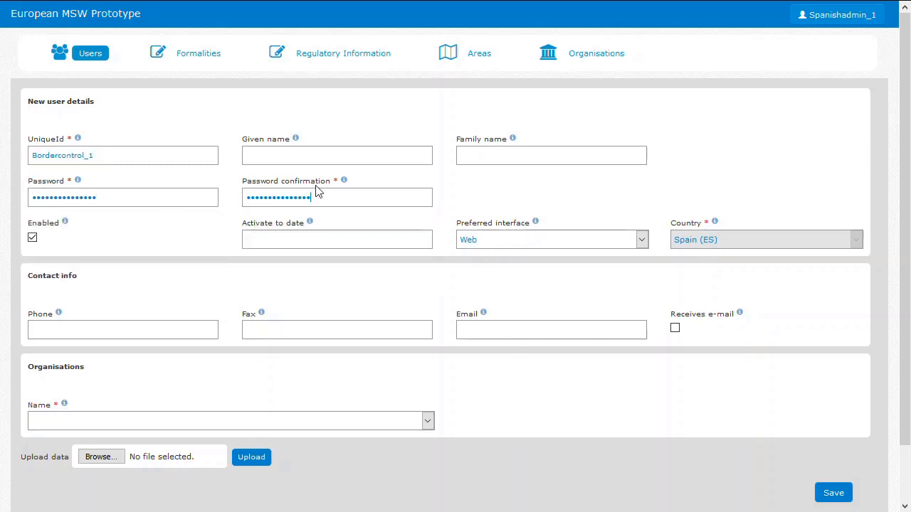
Keep the user enabled, with 28/04/2018 as the activate-to date and Web as the preferred interface
left_click(475, 155)
left_click(366, 158)
left_click(32, 240)
left_click(325, 243)
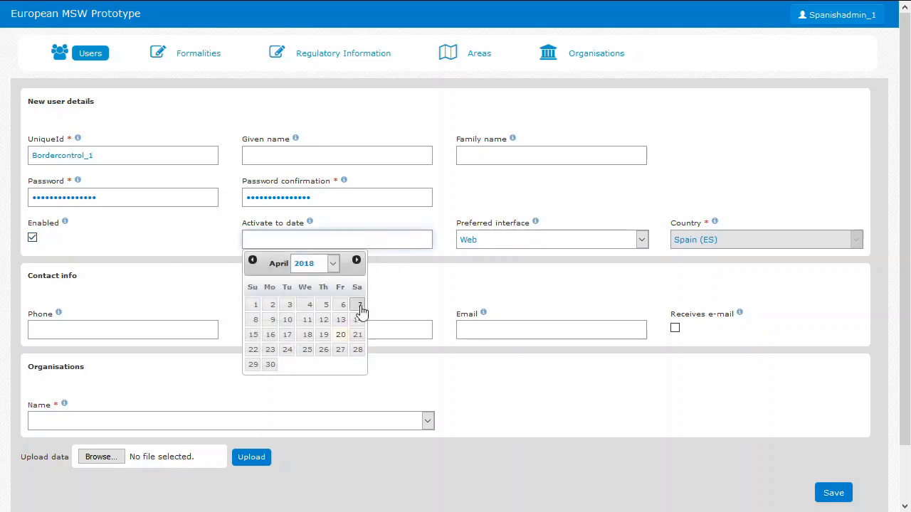
left_click(358, 352)
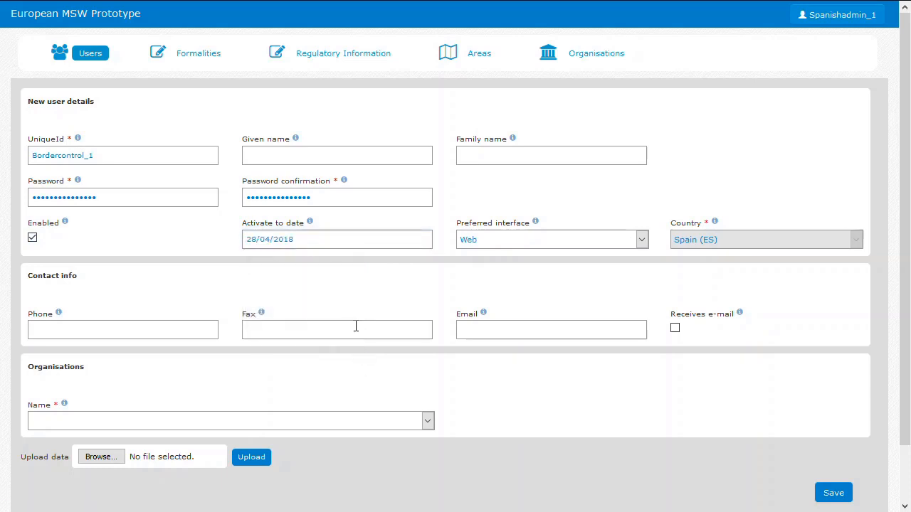
left_click(291, 241)
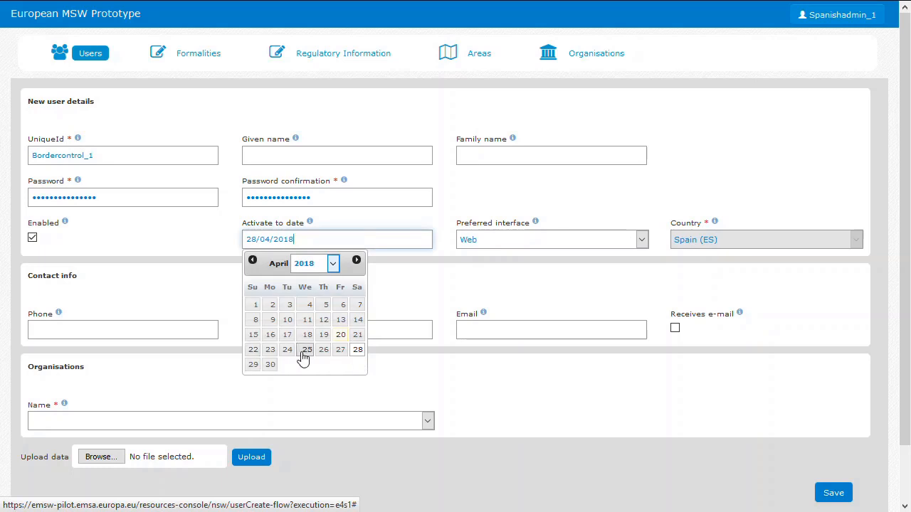
left_click(358, 351)
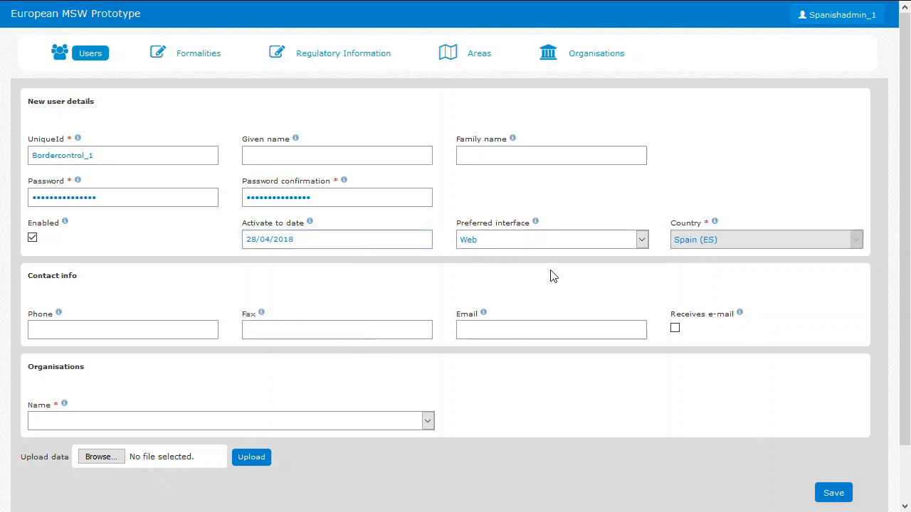
left_click(591, 241)
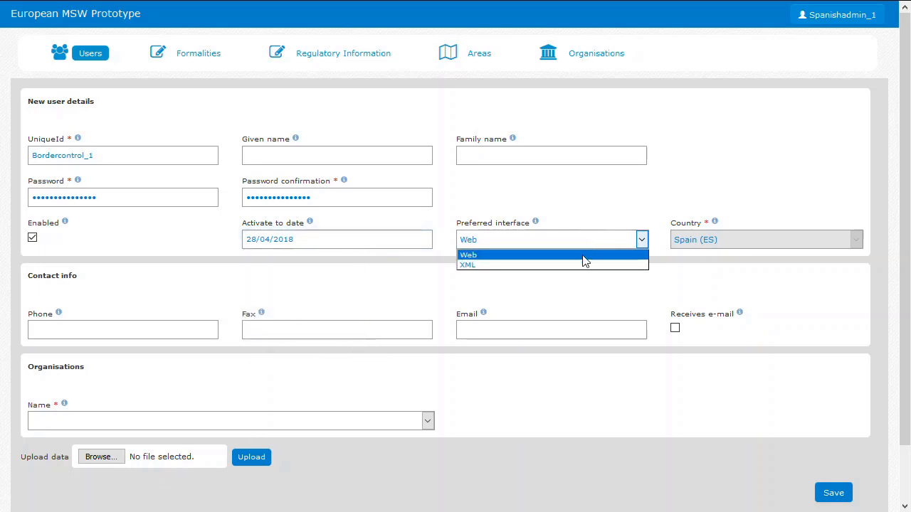
left_click(583, 261)
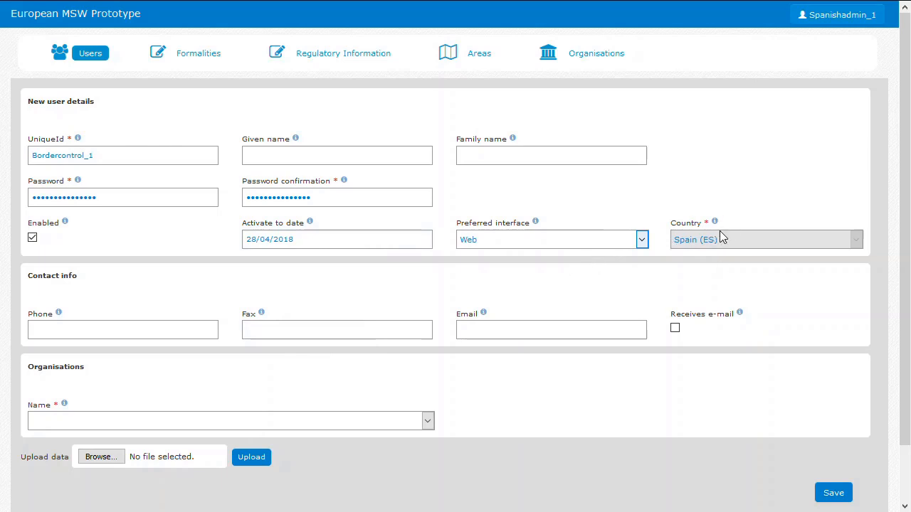
Fill in the new user's contact phone, fax and email
left_click(106, 329)
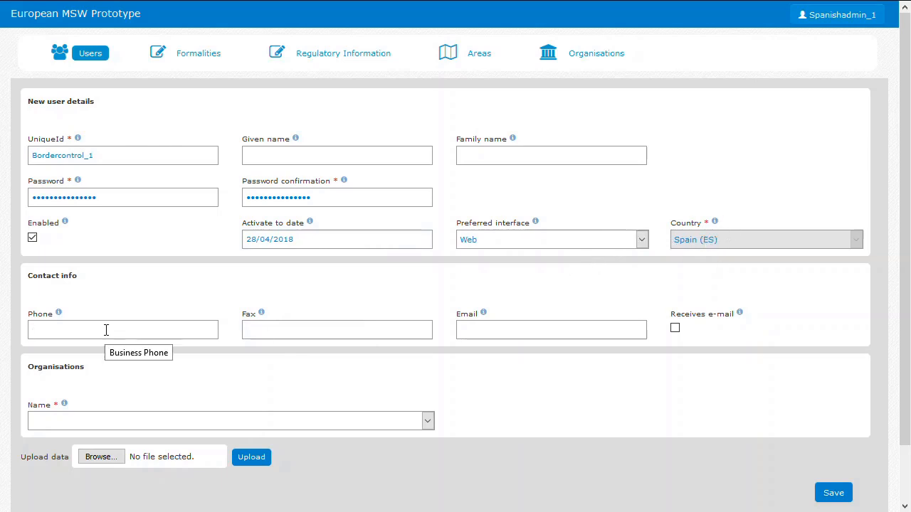
type("+")
left_click(73, 360)
left_click(270, 329)
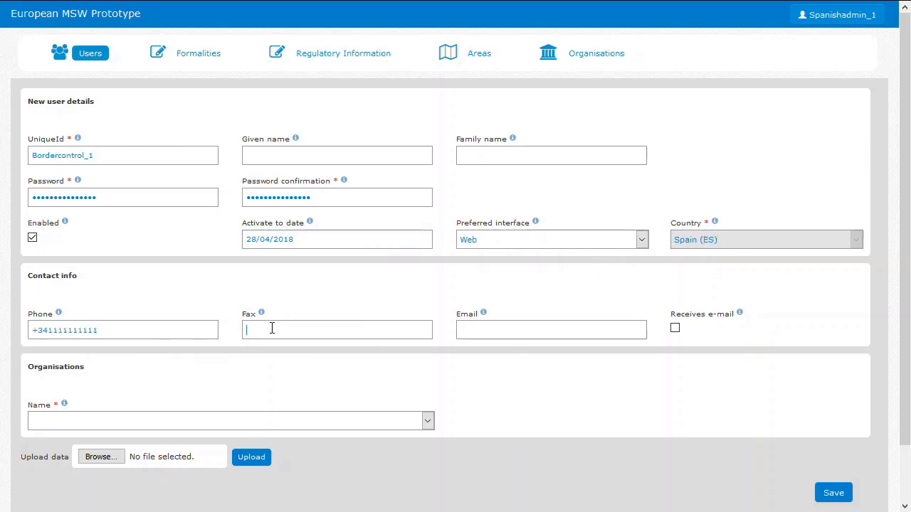
type("+")
left_click(277, 349)
type("m")
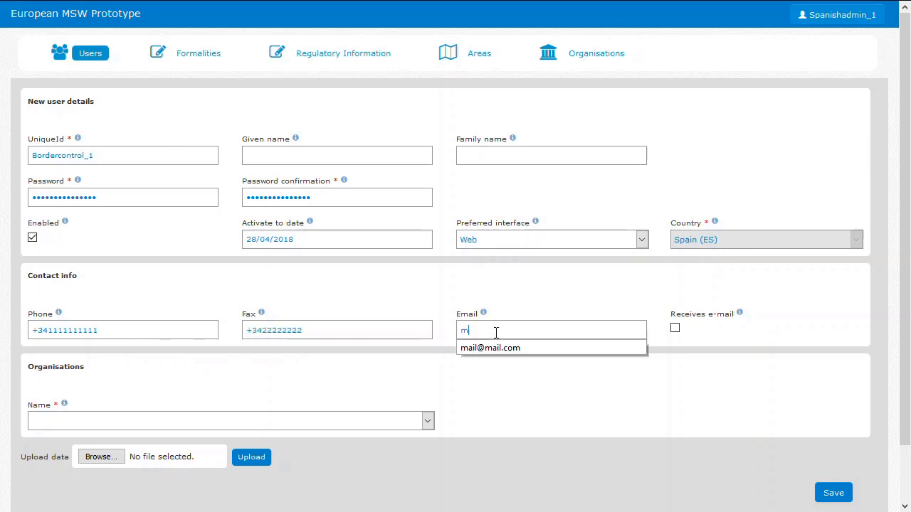
left_click(497, 347)
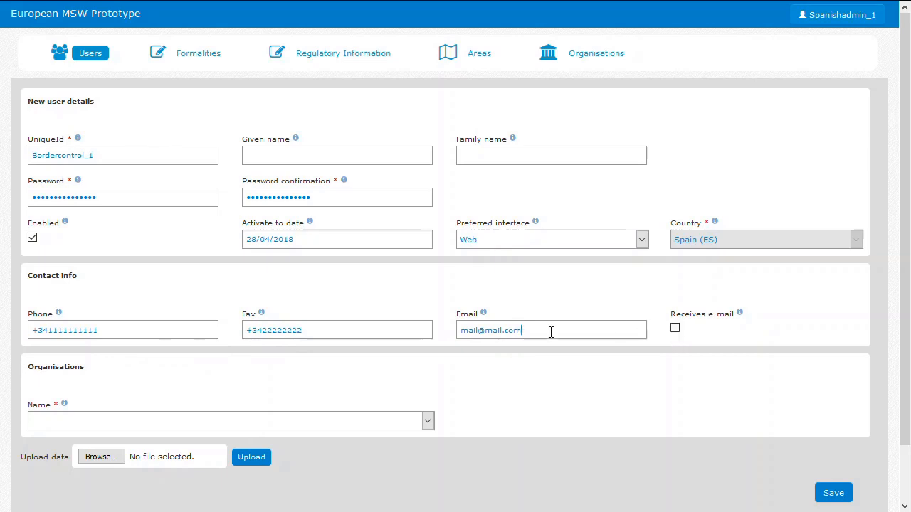
left_click(525, 330)
left_click_drag(524, 330, 449, 332)
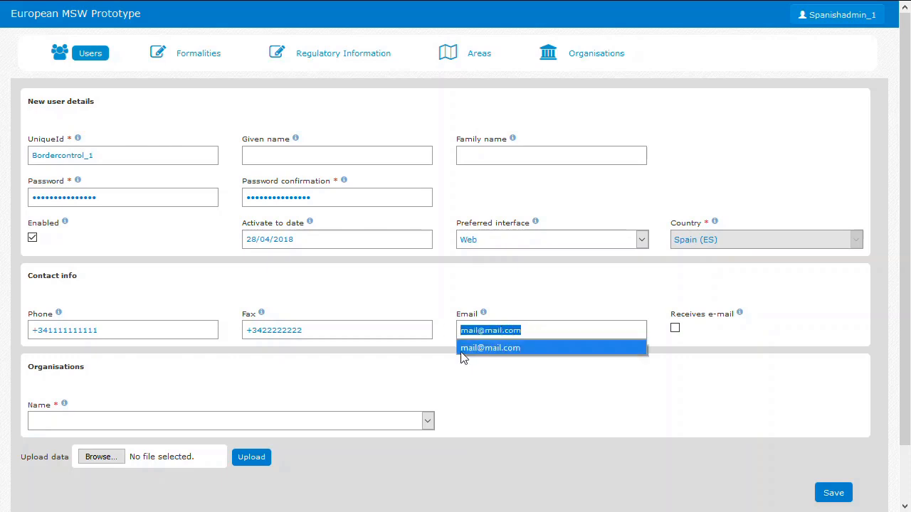
Assign the user to the organisation test organization1 and enable receiving e-mail
left_click(165, 420)
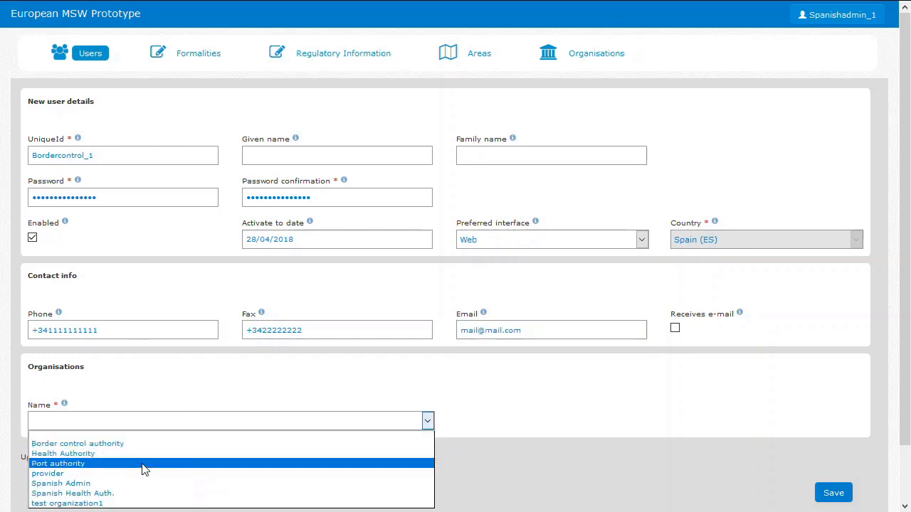
left_click(132, 503)
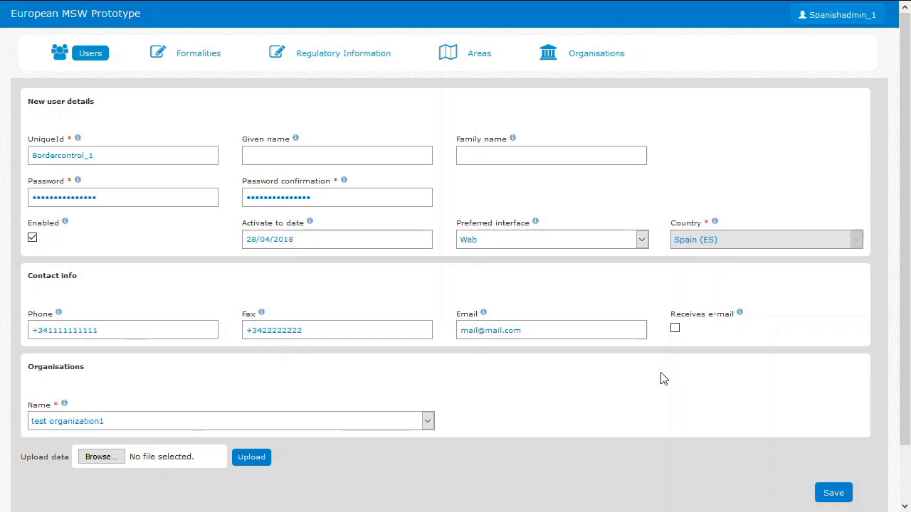
left_click(675, 329)
Save the new user and dismiss the browser's offer to remember the password
double_click(102, 159)
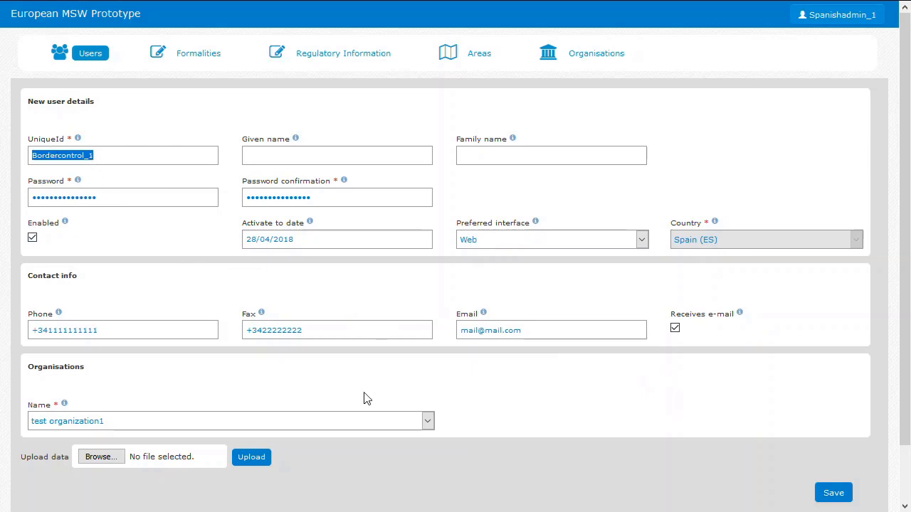
left_click(790, 404)
left_click_drag(903, 384, 902, 414)
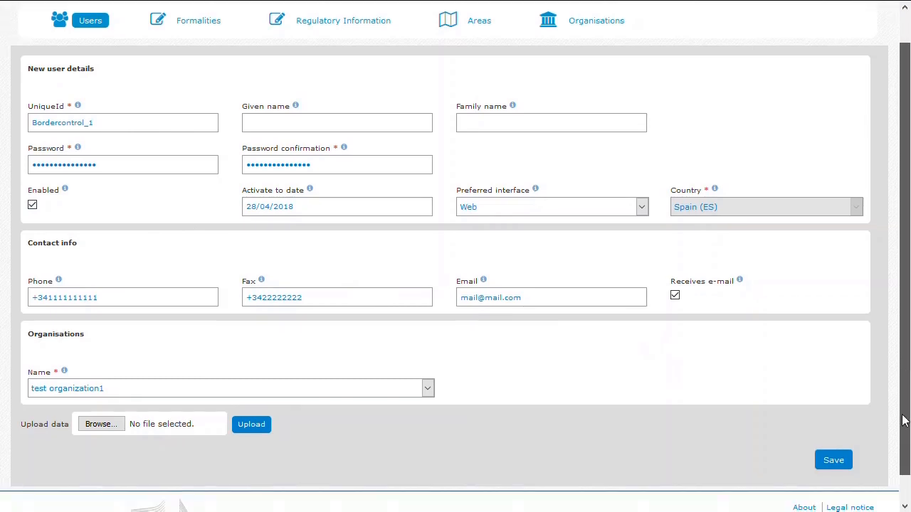
left_click(832, 468)
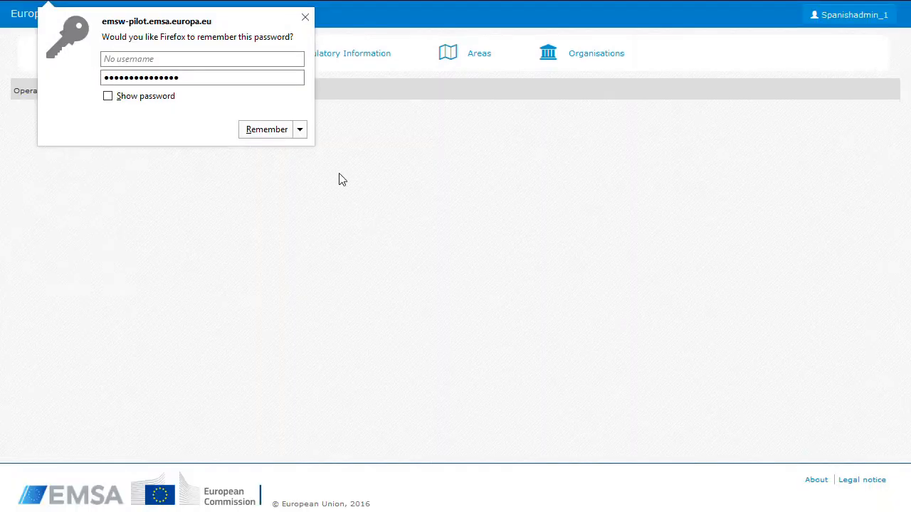
left_click(305, 17)
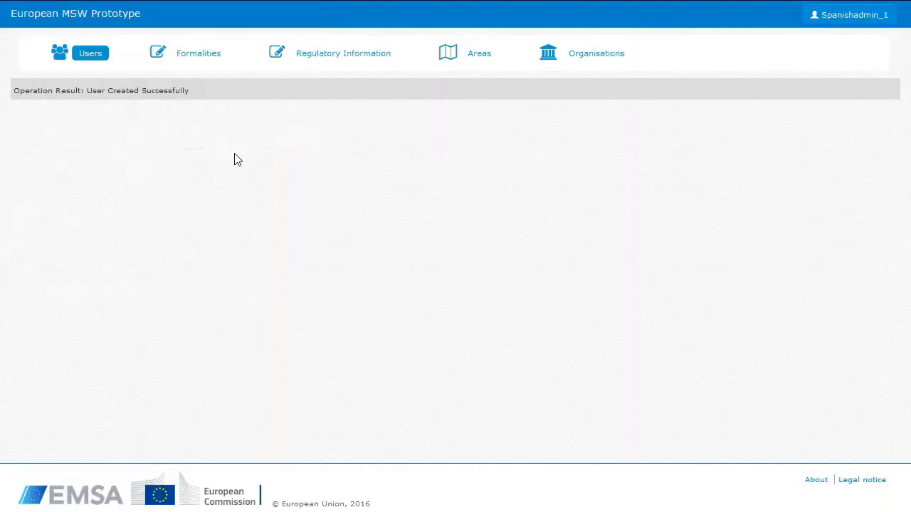
Open the regulatory information management for Spain and examine the listed groups, data elements and their definitions
left_click(345, 59)
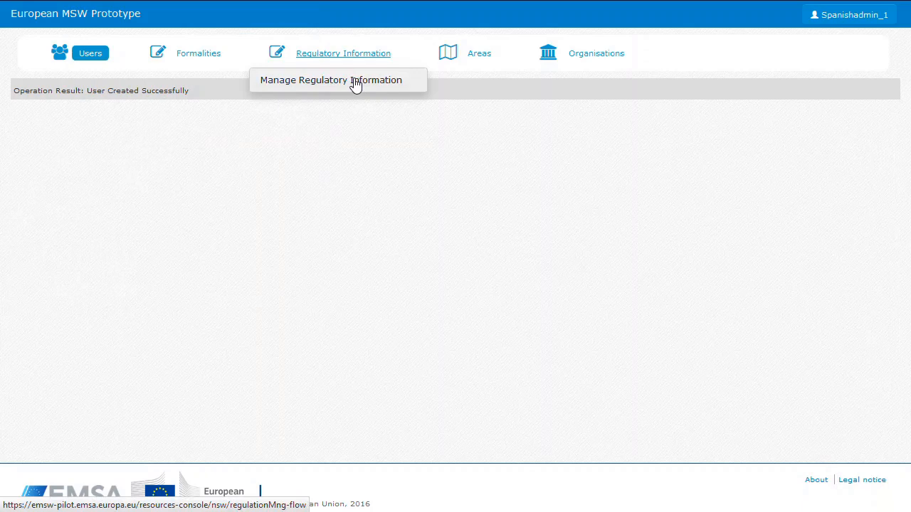
left_click(355, 82)
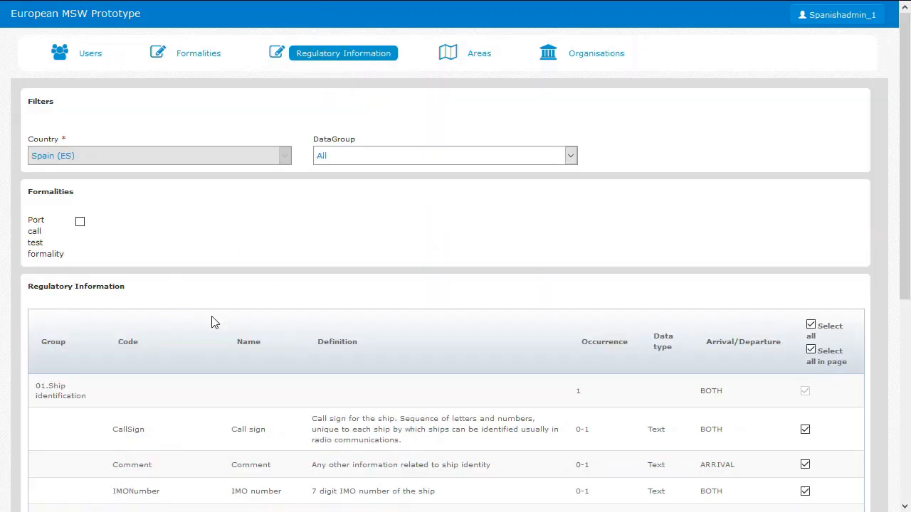
scroll(213, 322, "down", 1)
scroll(69, 277, "down", 1)
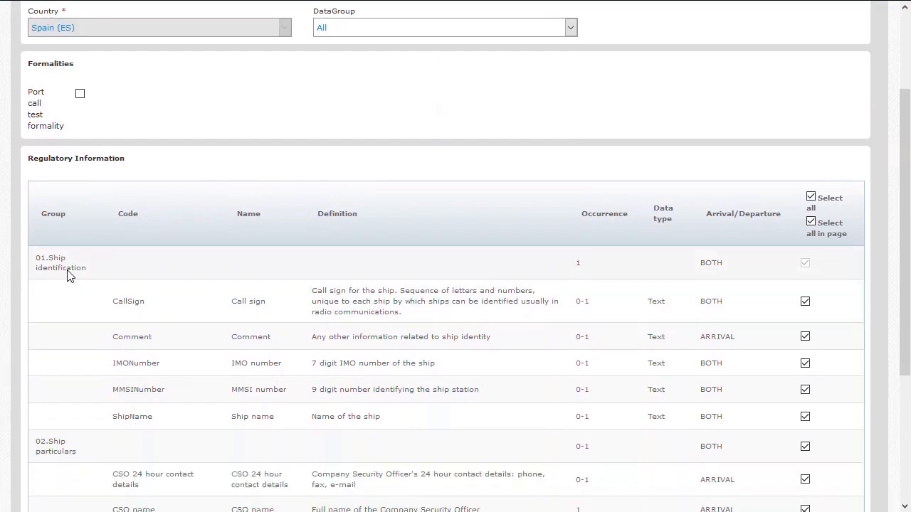
scroll(177, 291, "down", 1)
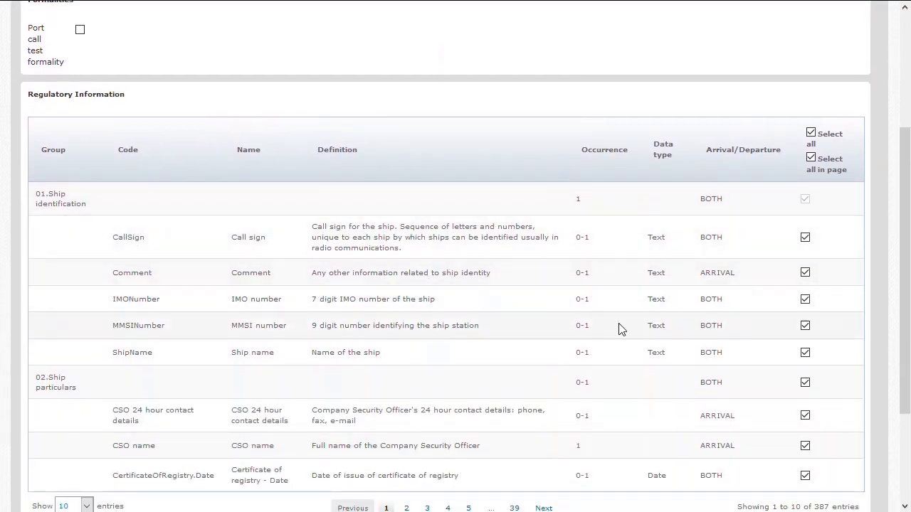
scroll(607, 324, "up", 1)
scroll(316, 372, "up", 1)
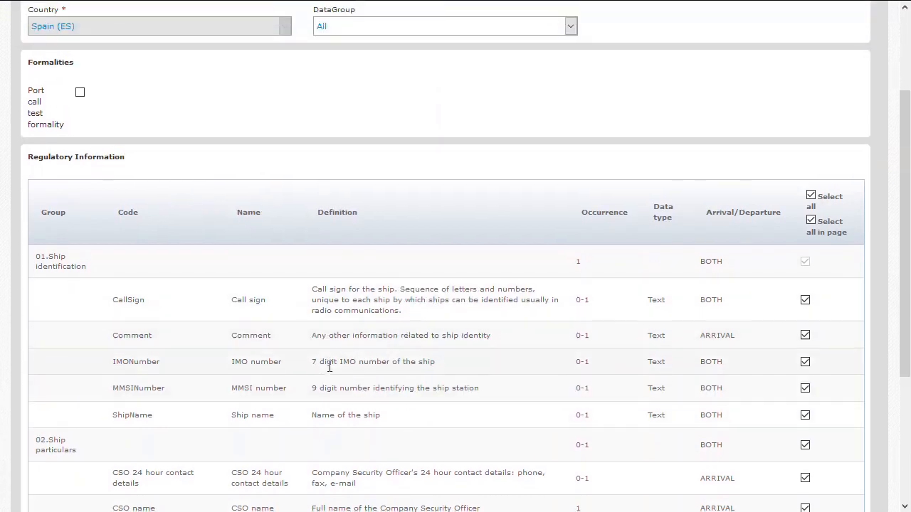
scroll(329, 372, "down", 1)
scroll(330, 372, "up", 2)
scroll(329, 372, "up", 1)
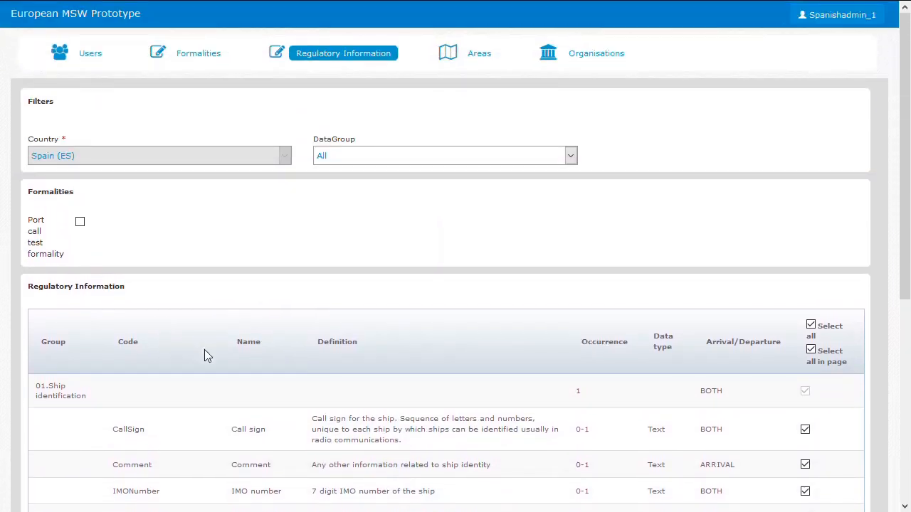
scroll(206, 360, "down", 4)
scroll(217, 370, "down", 1)
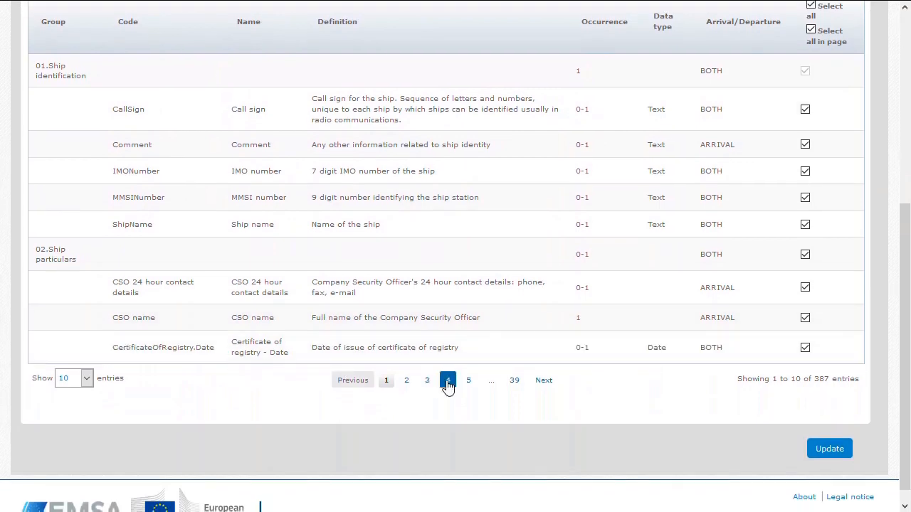
Deselect the MMSINumber element in the regulatory information list and review the elements' Arrival/Departure settings
scroll(361, 341, "up", 1)
scroll(360, 341, "up", 1)
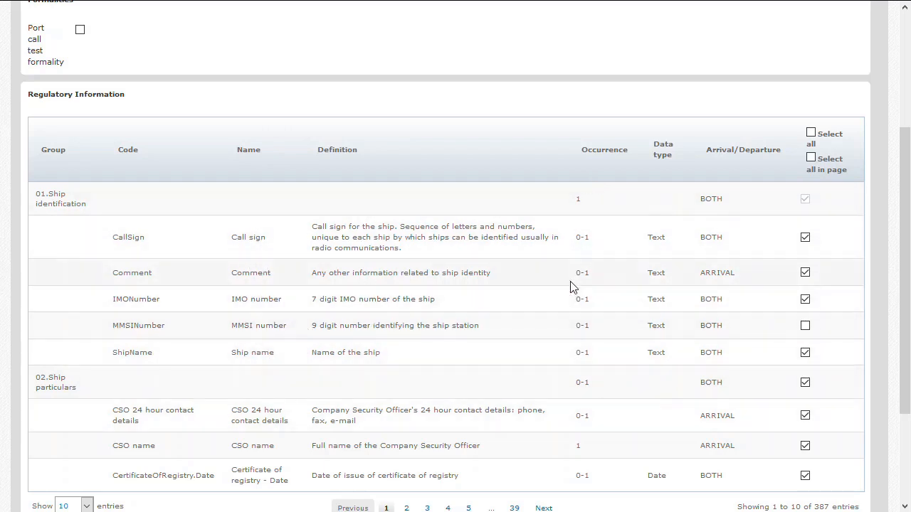
double_click(722, 149)
double_click(761, 151)
double_click(719, 298)
scroll(609, 375, "up", 5)
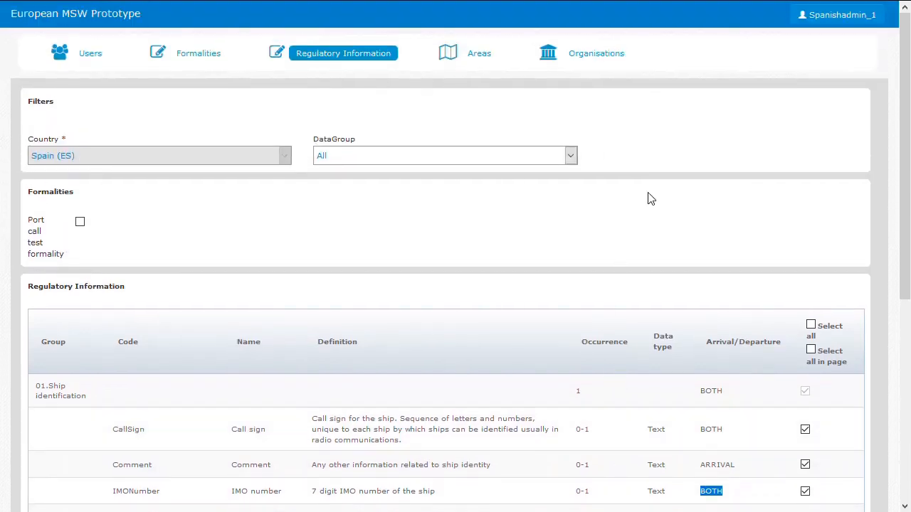